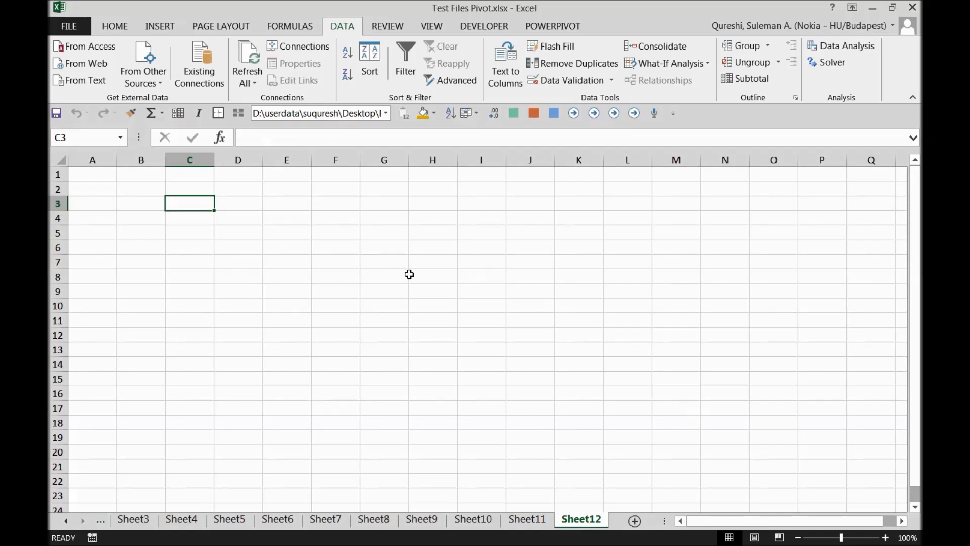
Refresh all workbook data connections, then return to Test File.xlsx showing the country pivot on sheet H
{"action": "left_click", "coordinate": [255, 82]}
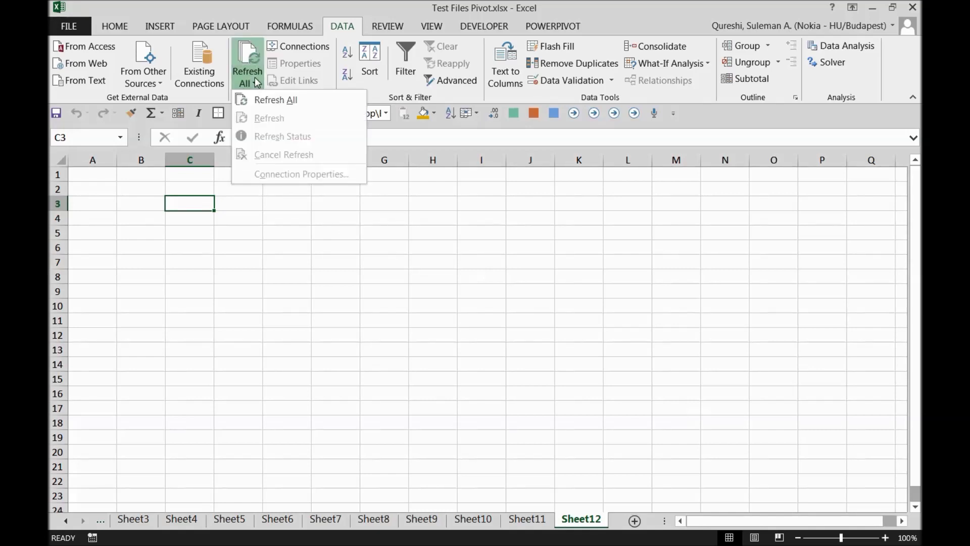
{"action": "left_click", "coordinate": [259, 100]}
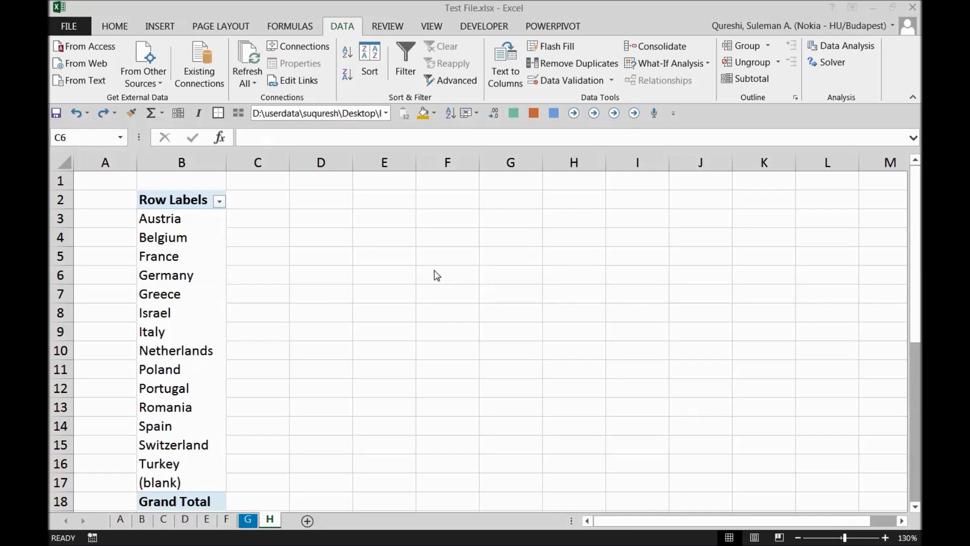
{"action": "key", "text": "alt+Tab"}
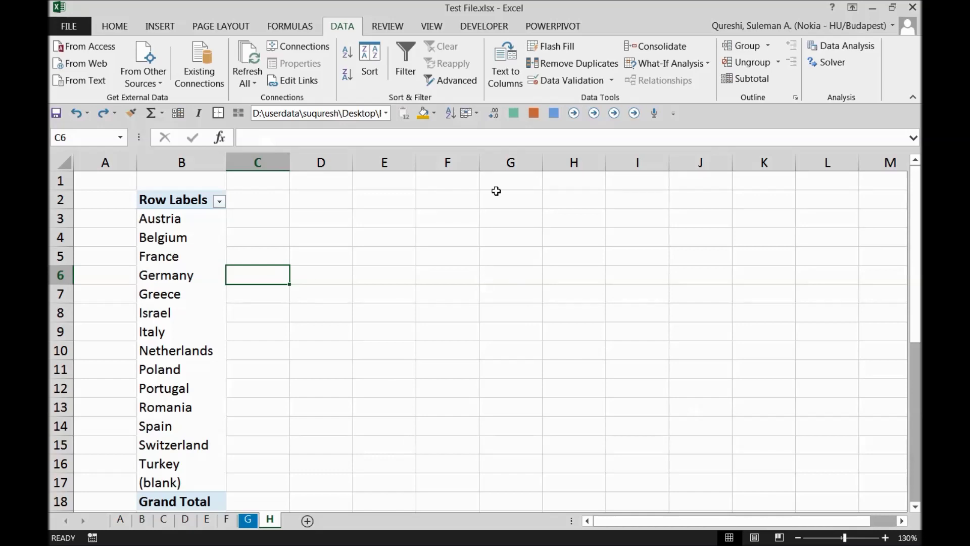
Set Workbook Calculation to Manual in the Excel Options Formulas settings and confirm with OK
{"action": "left_click", "coordinate": [71, 27]}
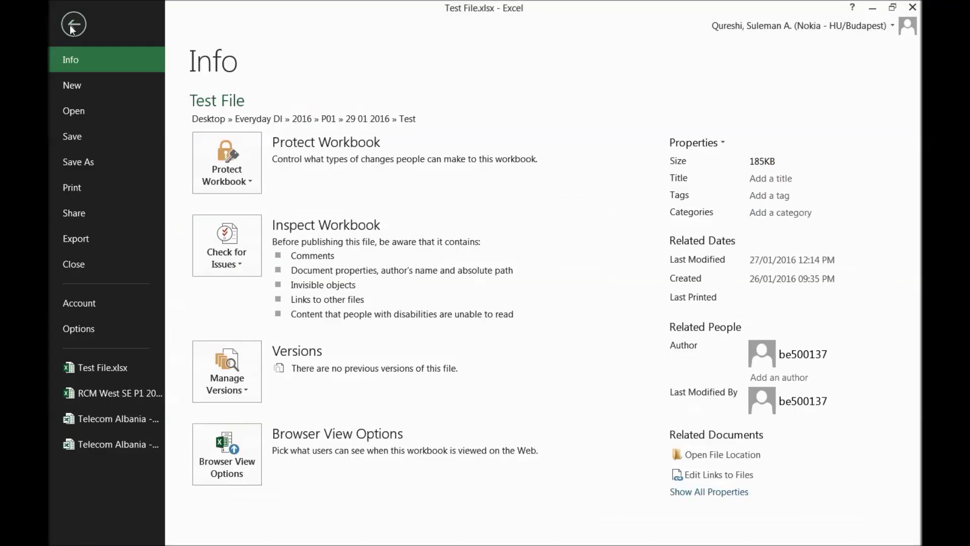
{"action": "left_click", "coordinate": [101, 328]}
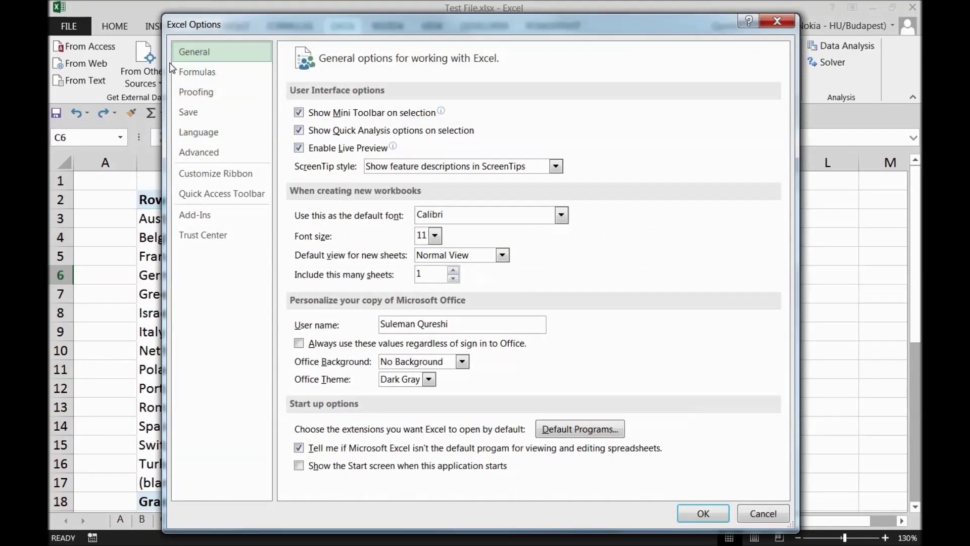
{"action": "left_click", "coordinate": [201, 73]}
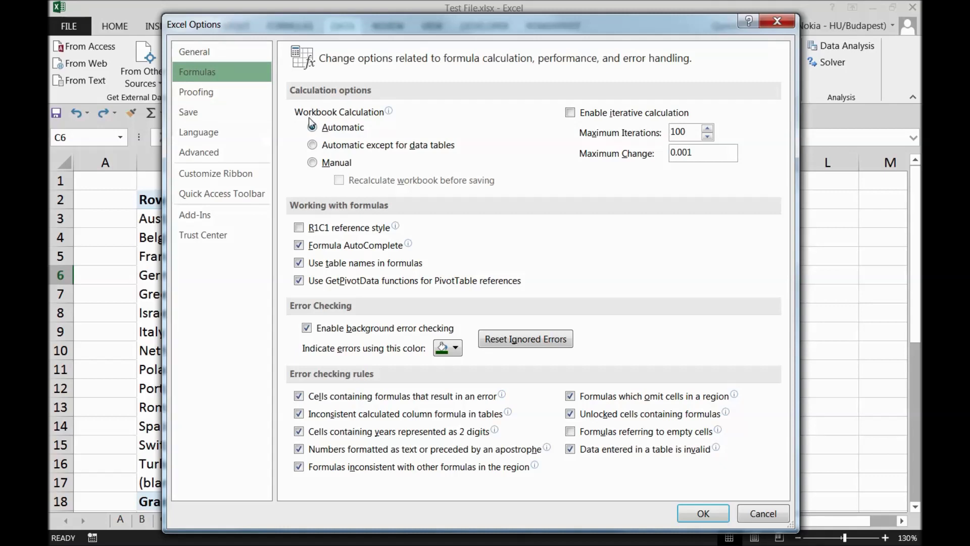
{"action": "mouse_move", "coordinate": [339, 134]}
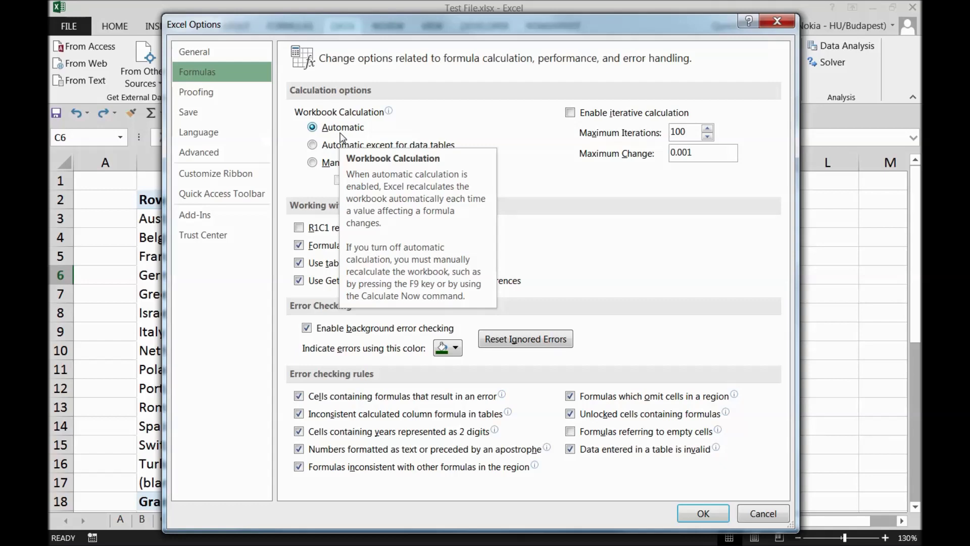
{"action": "left_click", "coordinate": [337, 163]}
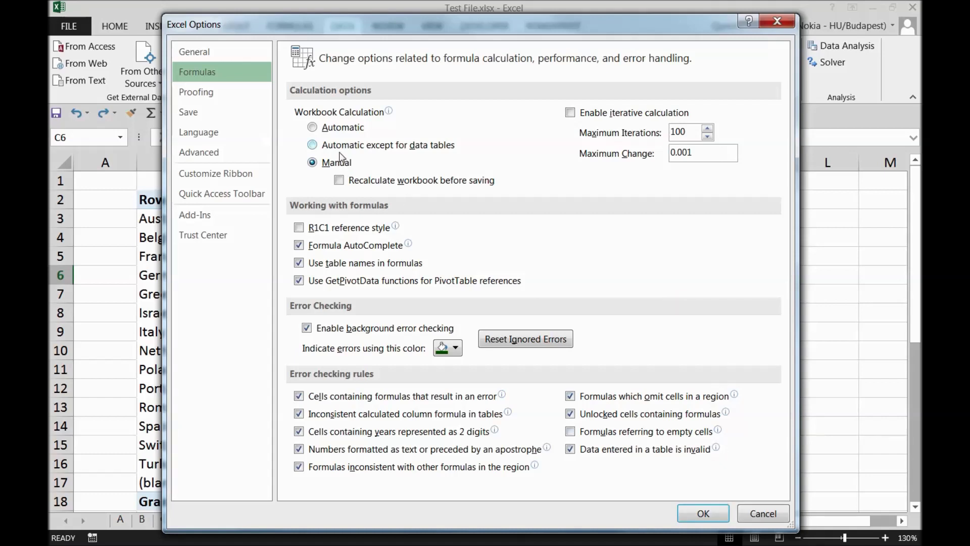
{"action": "mouse_move", "coordinate": [340, 156]}
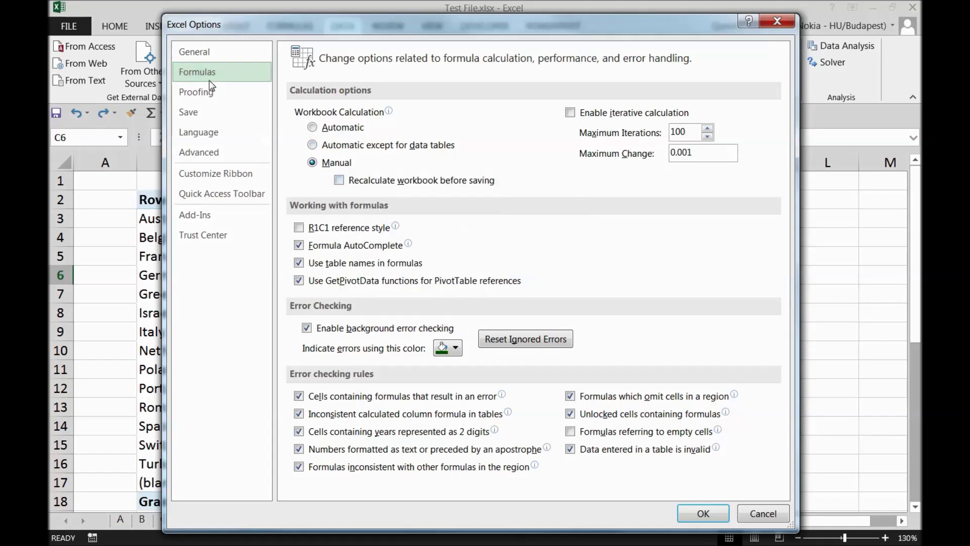
{"action": "mouse_move", "coordinate": [358, 143]}
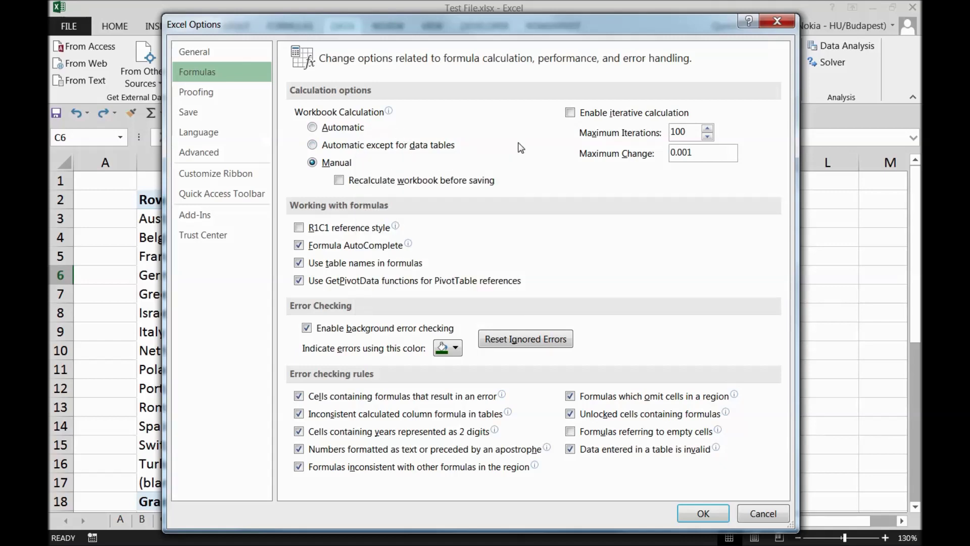
{"action": "left_click", "coordinate": [704, 514]}
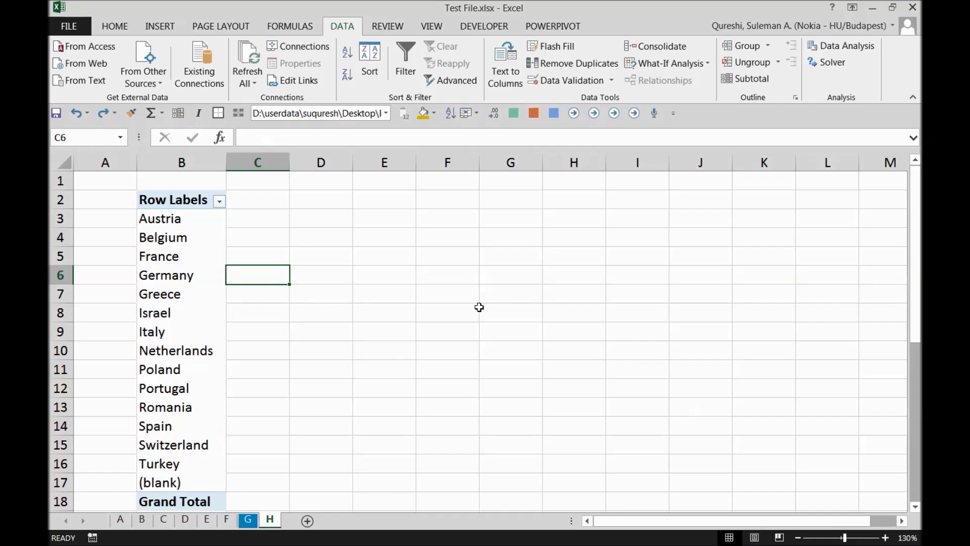
Select the pivot's country labels, show the PivotTable Analyze tools, and open its data source settings
{"action": "left_click", "coordinate": [294, 258]}
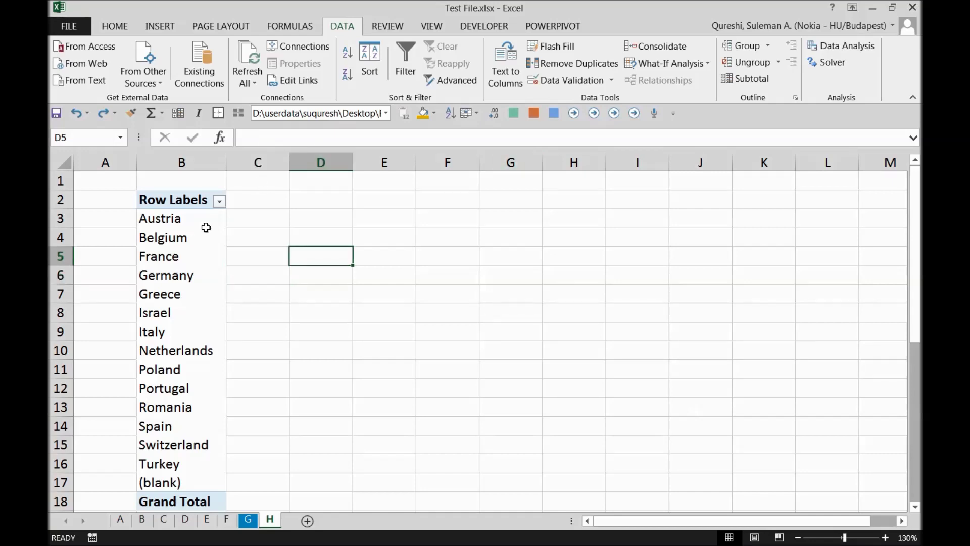
{"action": "left_click", "coordinate": [186, 207]}
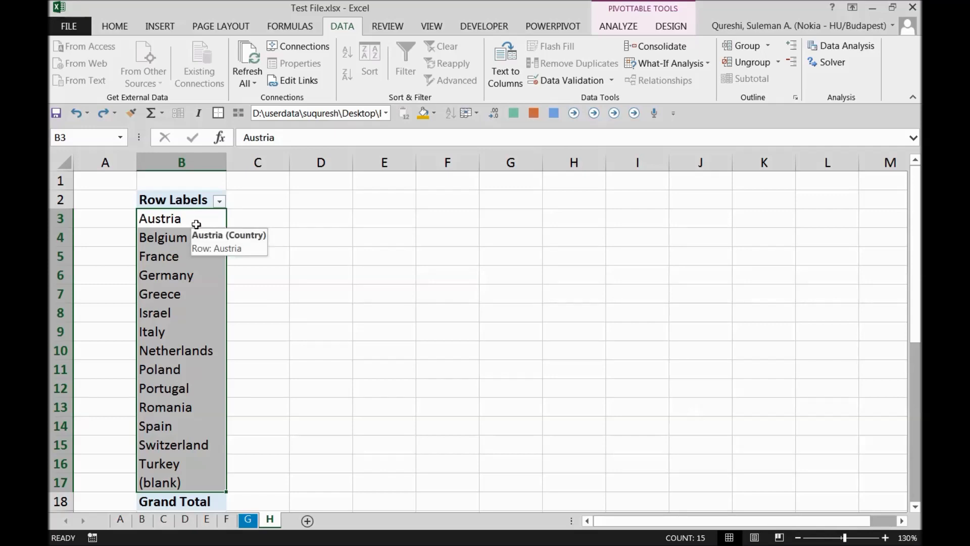
{"action": "left_click", "coordinate": [626, 27]}
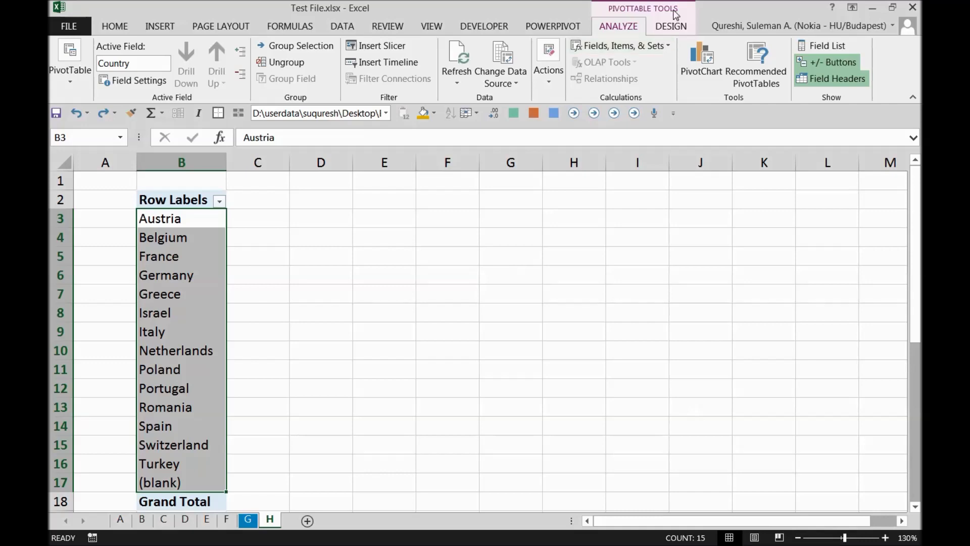
{"action": "left_click", "coordinate": [174, 292]}
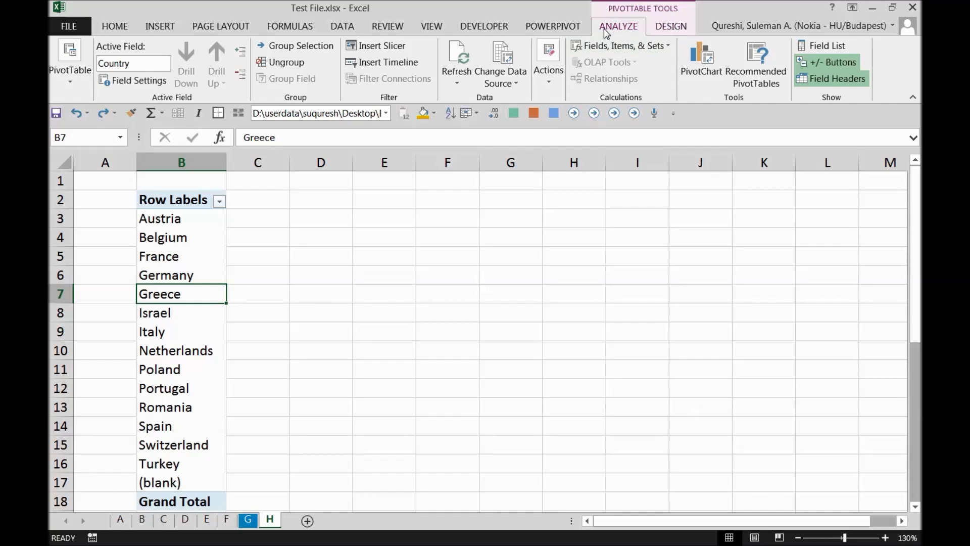
{"action": "left_click", "coordinate": [503, 58]}
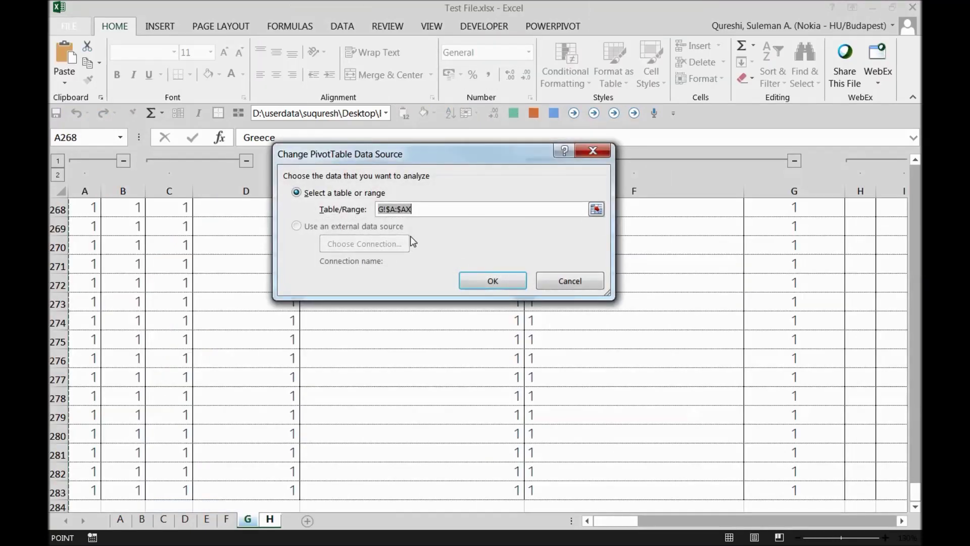
Re-point the pivot source range to G!$A$1:$BS$283, then cancel the data source change
{"action": "left_click", "coordinate": [420, 210]}
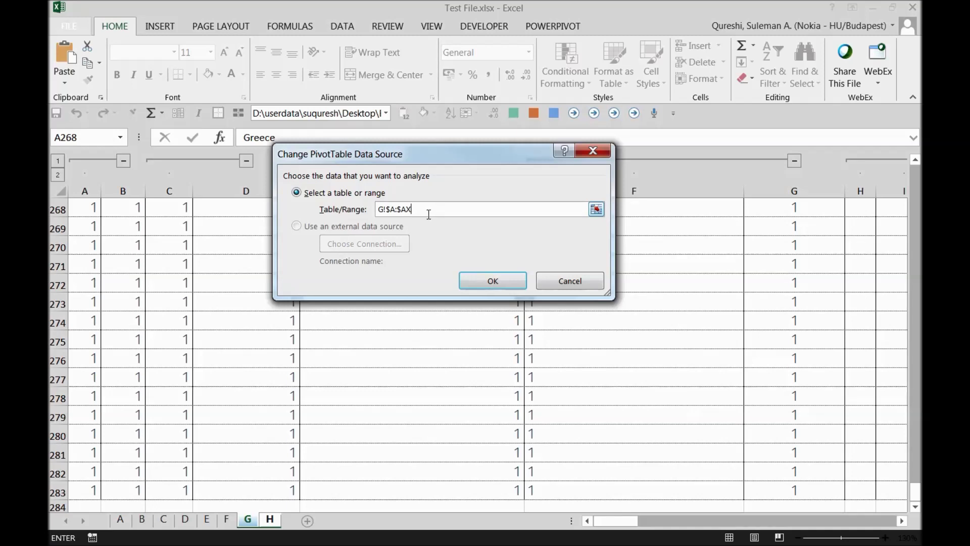
{"action": "left_click", "coordinate": [88, 190]}
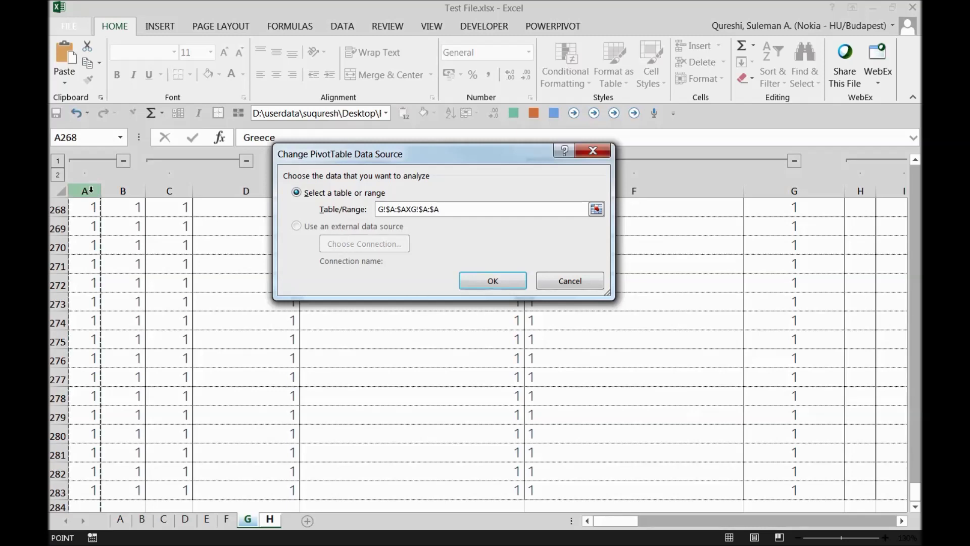
{"action": "key", "text": "BackSpace"}
{"action": "key", "text": "BackSpace"}
{"action": "key", "text": "BackSpace"}
{"action": "key", "text": "BackSpace"}
{"action": "key", "text": "BackSpace"}
{"action": "key", "text": "BackSpace"}
{"action": "key", "text": "BackSpace"}
{"action": "key", "text": "BackSpace"}
{"action": "left_click", "coordinate": [96, 210]}
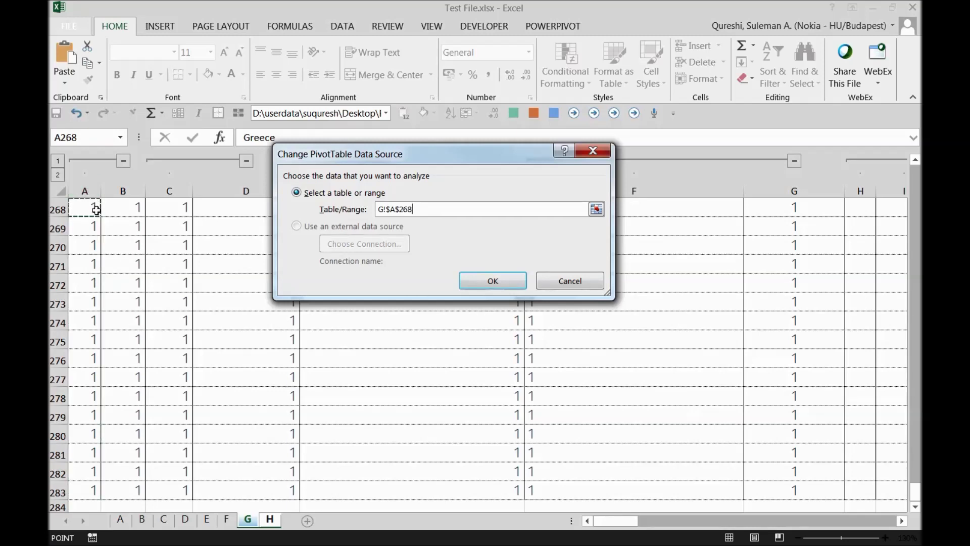
{"action": "key", "text": "ctrl+Up"}
{"action": "key", "text": "ctrl+shift+End"}
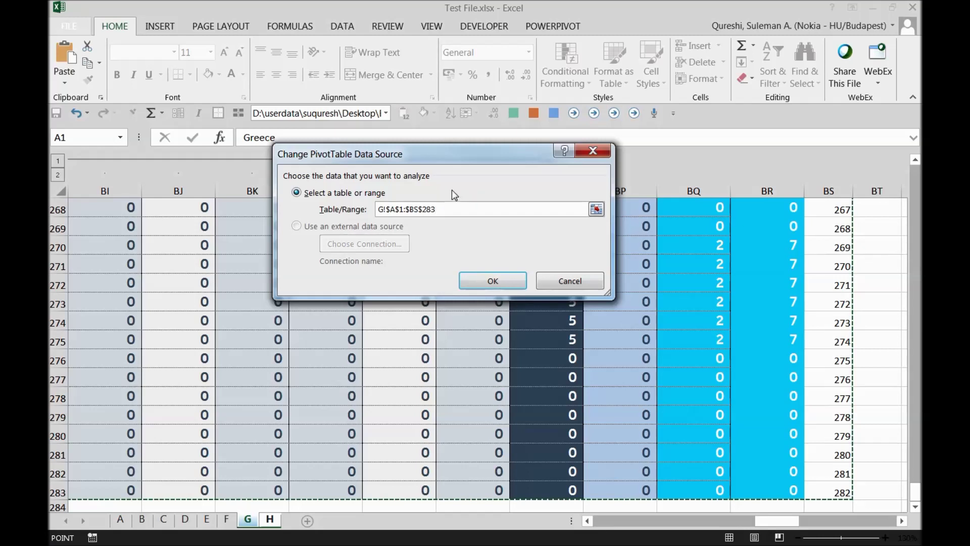
{"action": "left_click", "coordinate": [545, 282]}
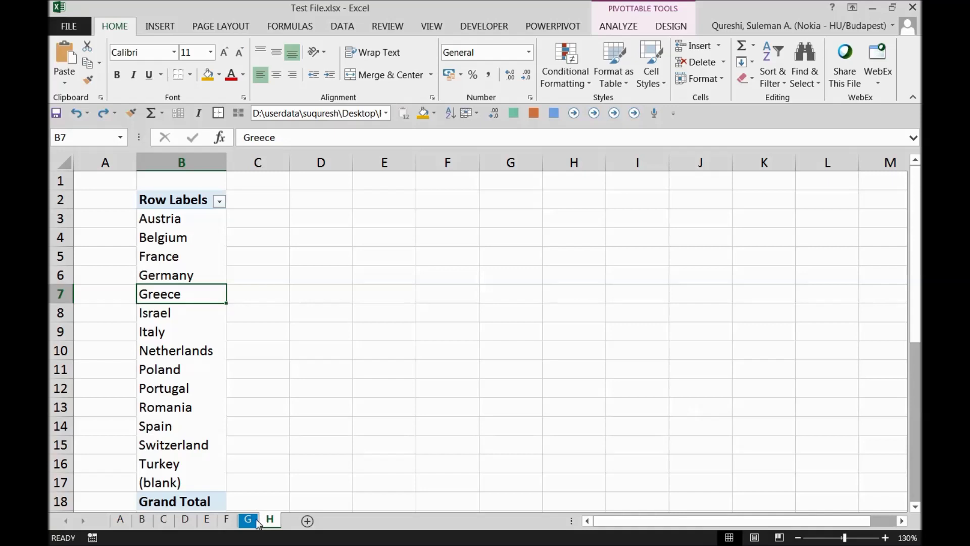
Inspect sheet G's data down to its last row and back to the top, then return to sheet H
{"action": "left_click", "coordinate": [253, 520]}
{"action": "left_click", "coordinate": [198, 276]}
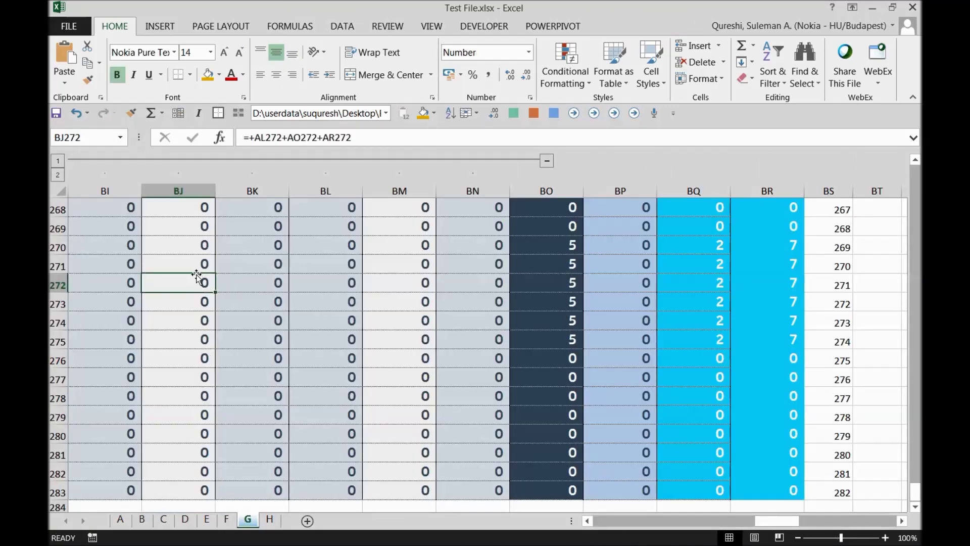
{"action": "key", "text": "Left"}
{"action": "key", "text": "ctrl+Down"}
{"action": "key", "text": "ctrl+Down"}
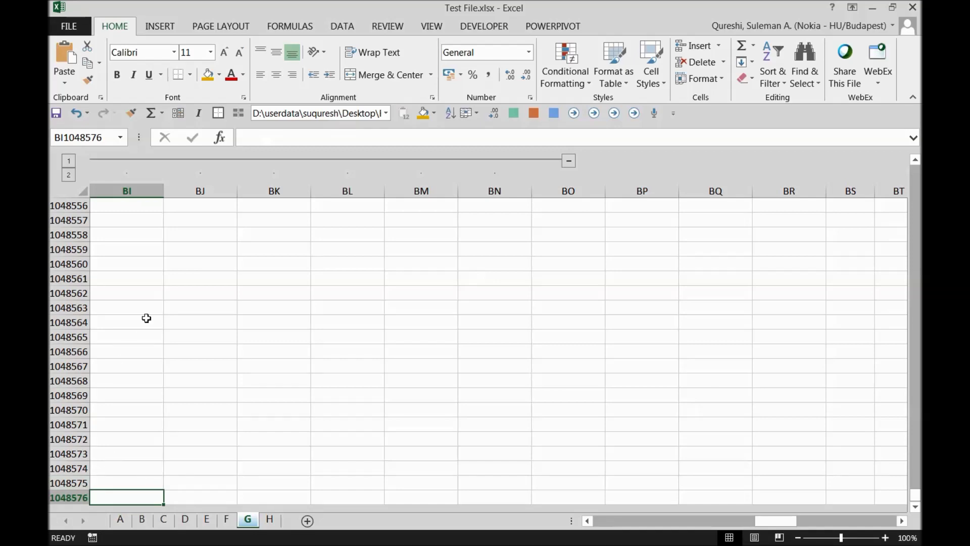
{"action": "key", "text": "ctrl+Up"}
{"action": "key", "text": "ctrl+Up"}
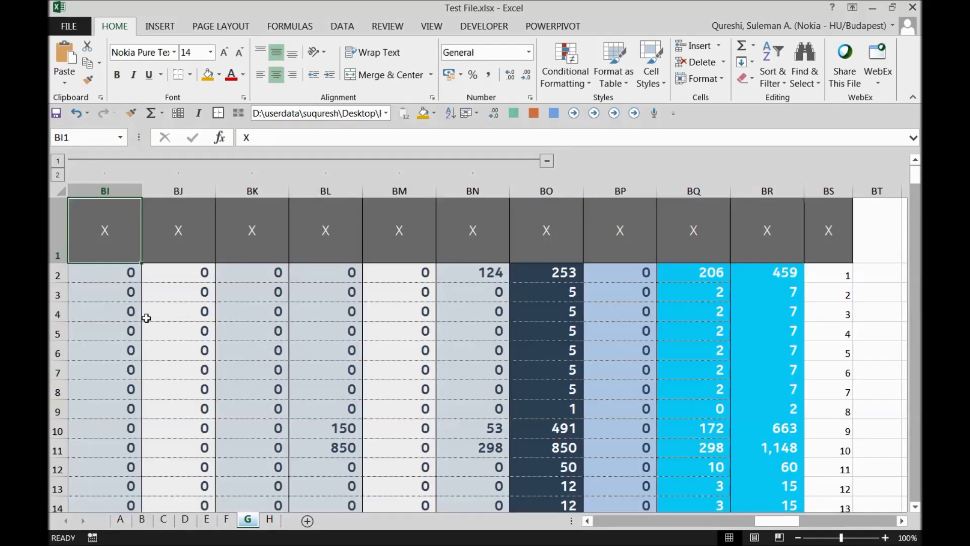
{"action": "left_click", "coordinate": [269, 520]}
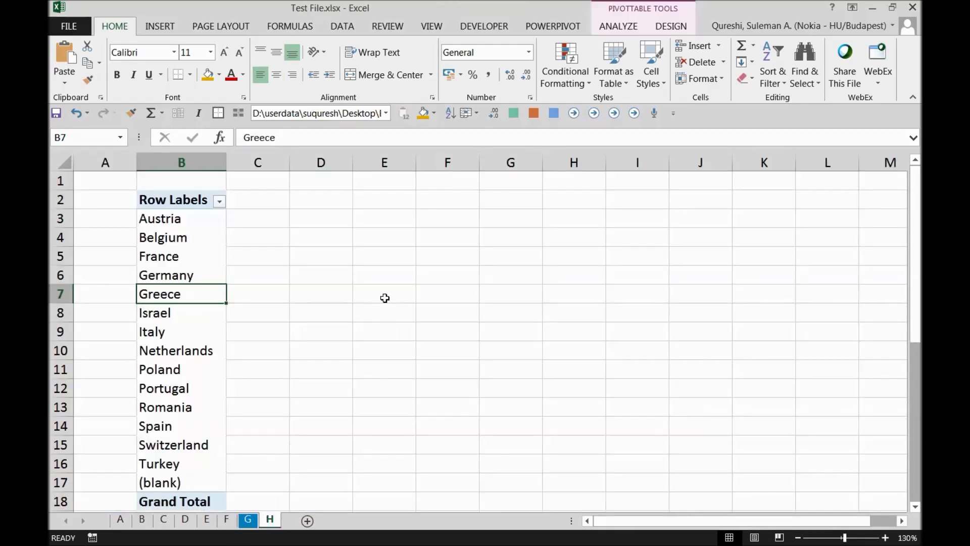
Select Belgium in the pivot table and open Name Manager from the Formulas tab
{"action": "left_click", "coordinate": [190, 238]}
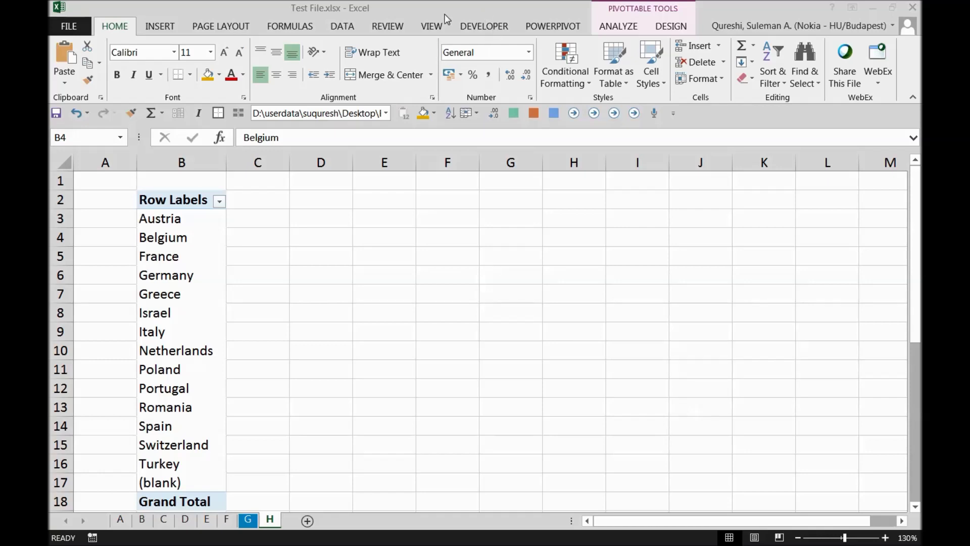
{"action": "left_click", "coordinate": [275, 33]}
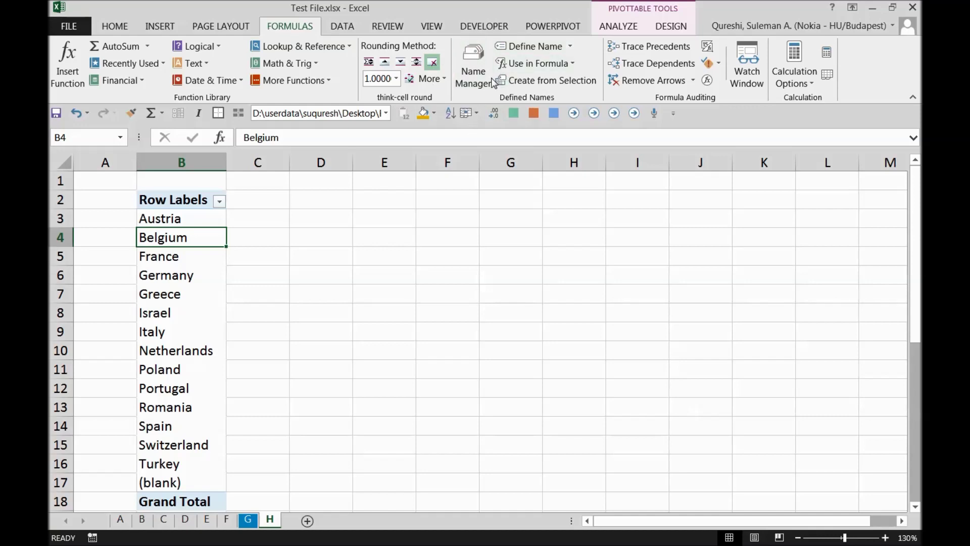
{"action": "left_click", "coordinate": [475, 75]}
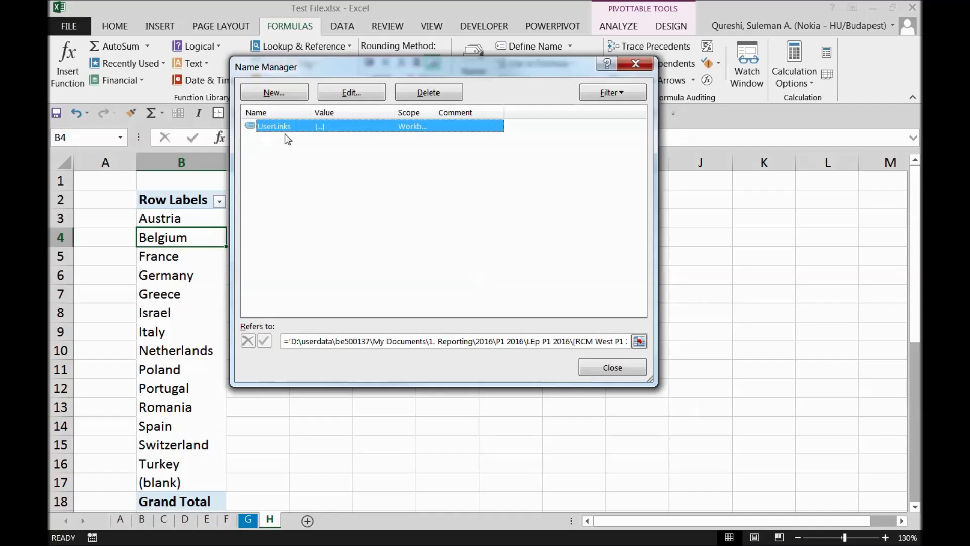
{"action": "left_click", "coordinate": [358, 182]}
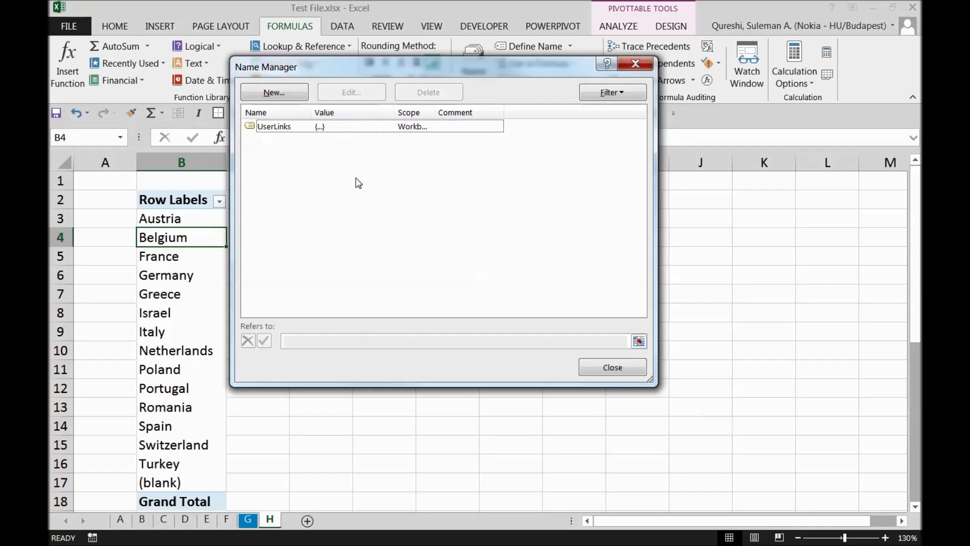
{"action": "left_click", "coordinate": [355, 127]}
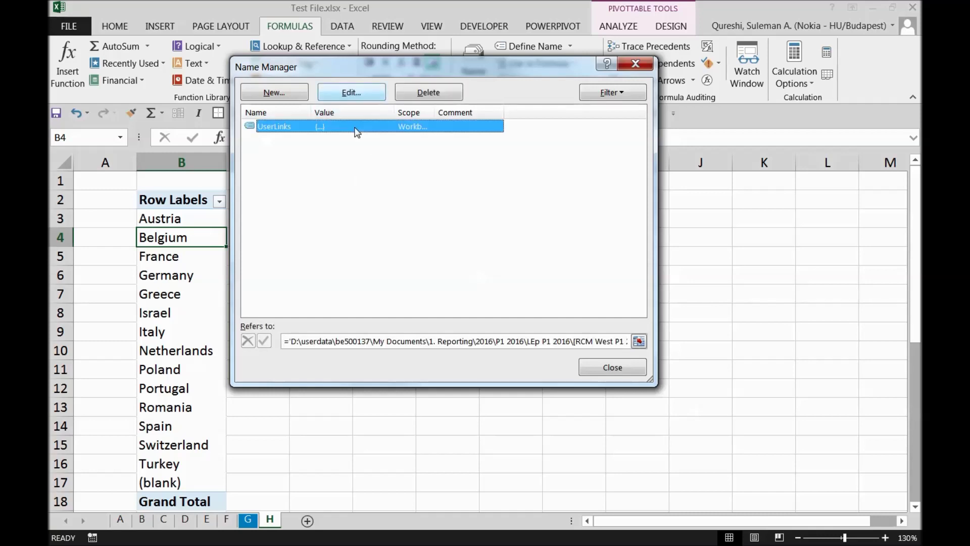
{"action": "left_click", "coordinate": [600, 373]}
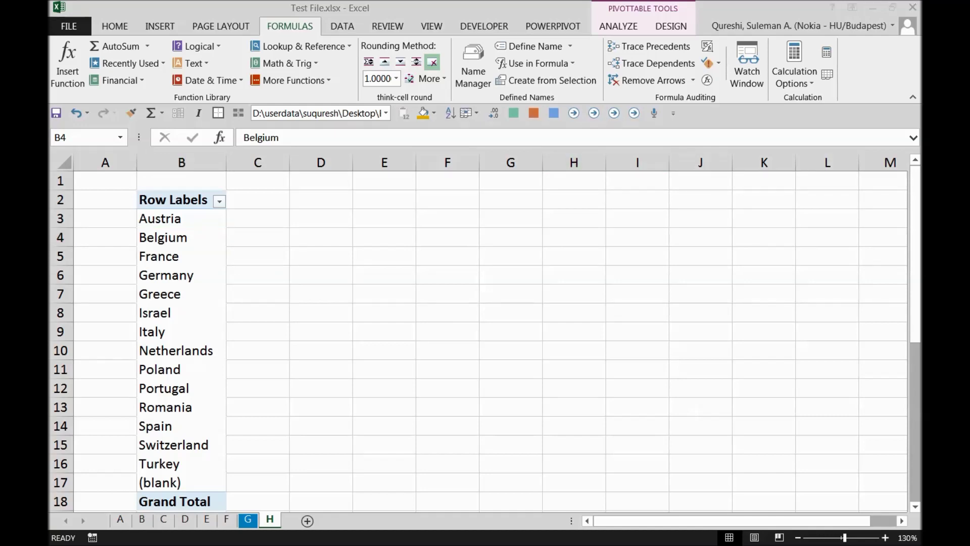
Review the Workbook Connections list from the Data tab, find it empty, and close it
{"action": "left_click", "coordinate": [389, 6]}
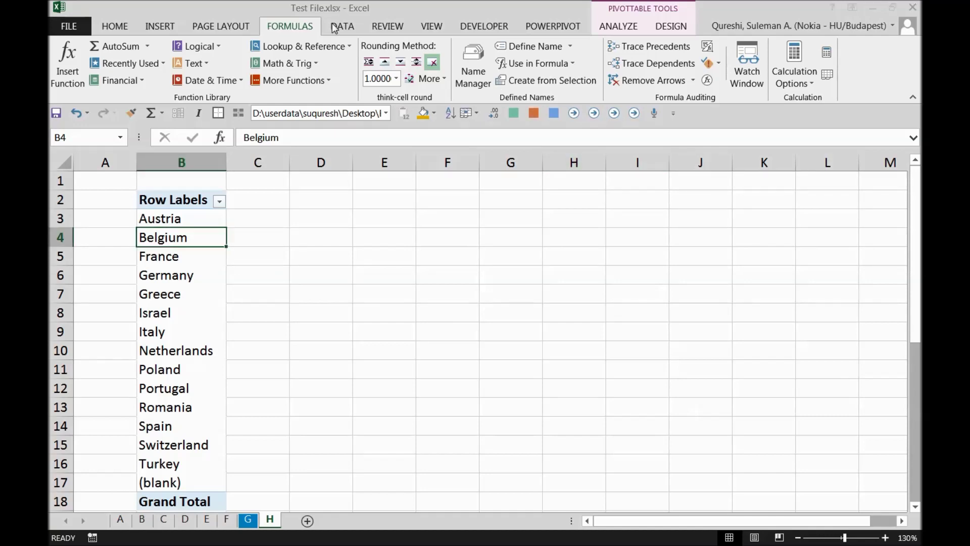
{"action": "left_click", "coordinate": [334, 28]}
{"action": "left_click", "coordinate": [295, 48]}
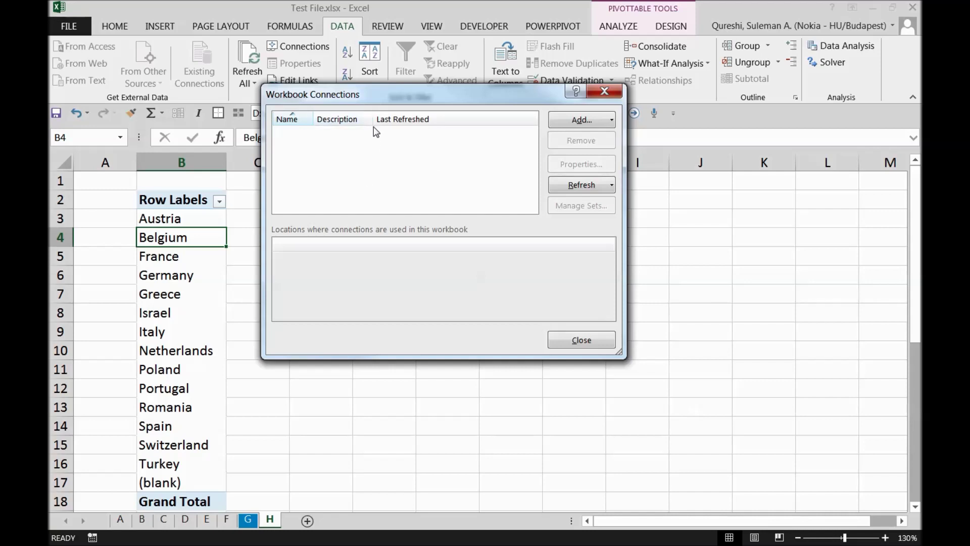
{"action": "left_click", "coordinate": [563, 348]}
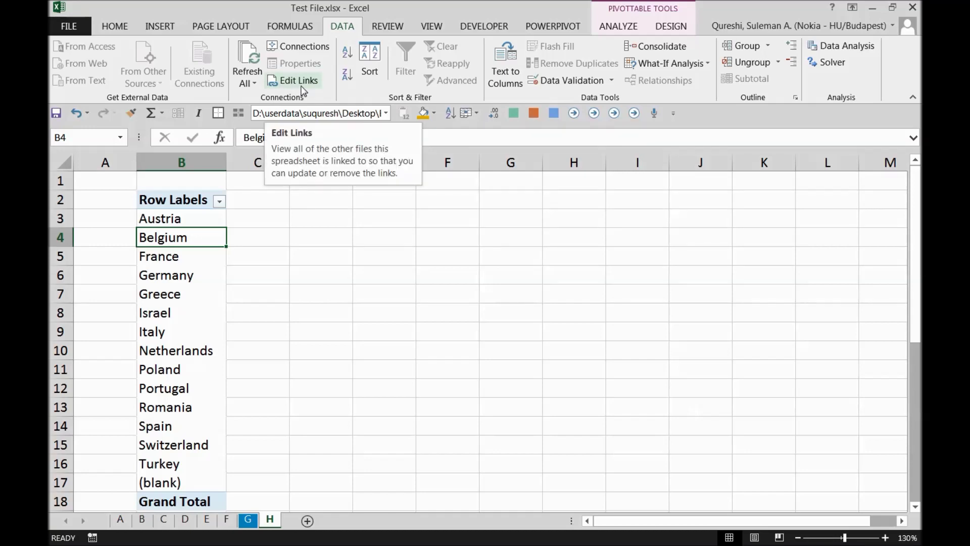
From empty cell E3, verify Edit Links is unavailable, then show PivotTable Analyze for Belgium
{"action": "left_click", "coordinate": [403, 202]}
{"action": "left_click", "coordinate": [393, 213]}
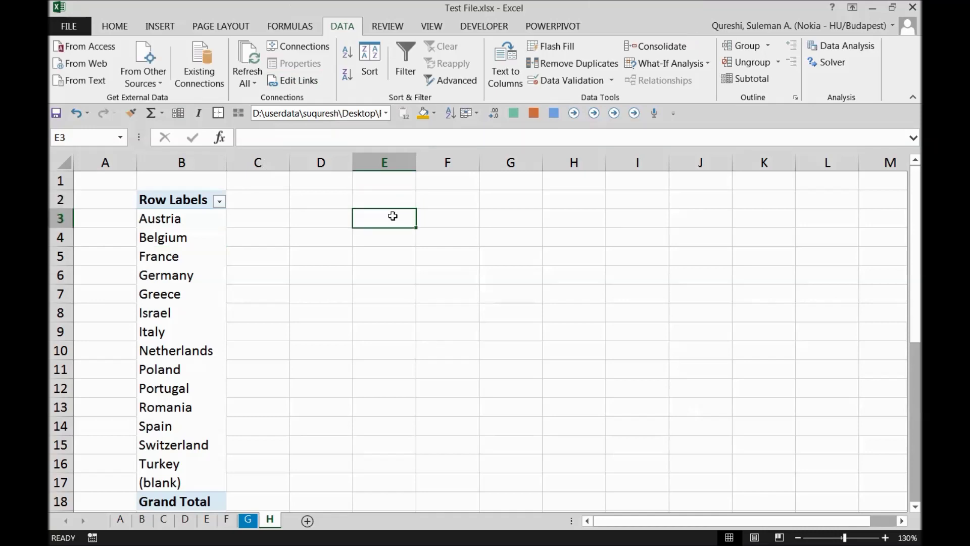
{"action": "left_click", "coordinate": [284, 80]}
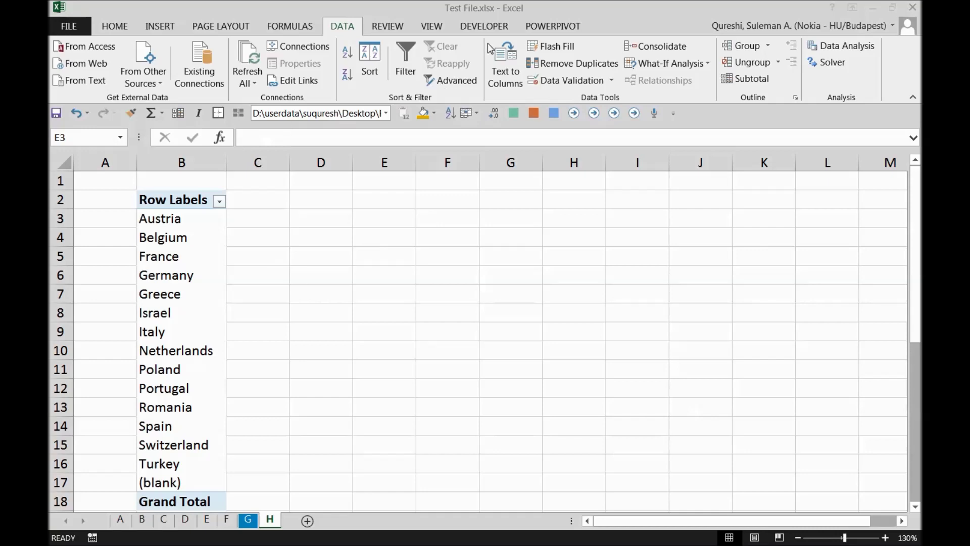
{"action": "left_click", "coordinate": [163, 241]}
{"action": "left_click", "coordinate": [601, 29]}
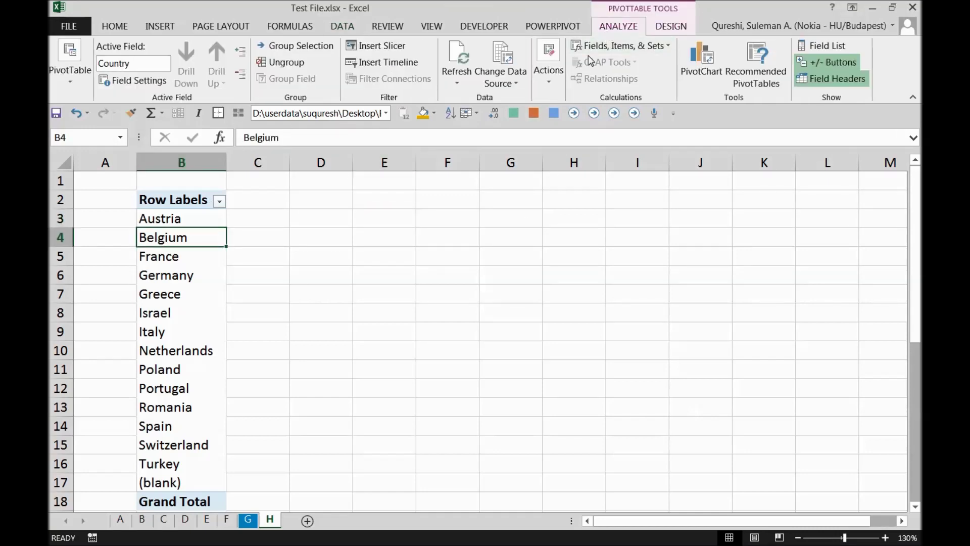
Confirm the Calculated Item Solve Order list is empty, close it, and go to the File Info page
{"action": "left_click", "coordinate": [651, 46]}
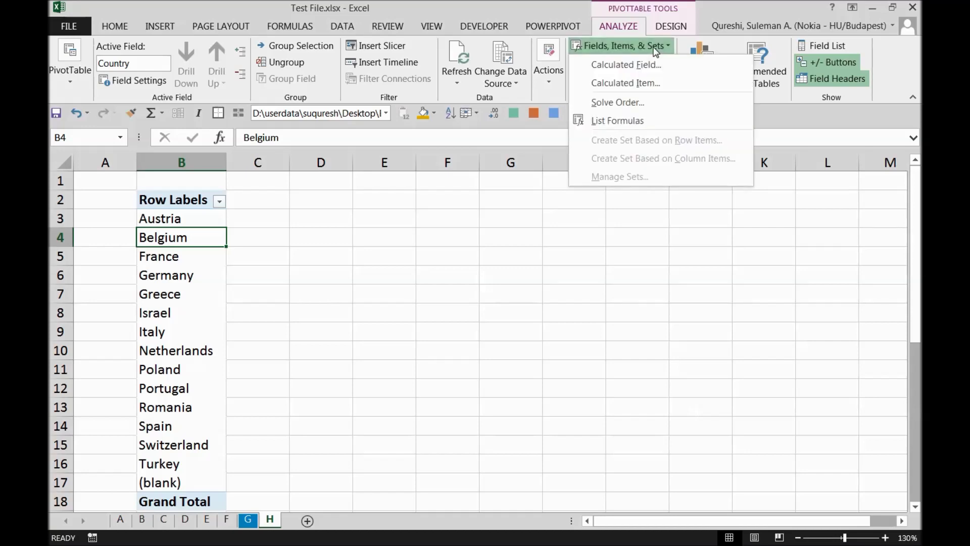
{"action": "left_click", "coordinate": [623, 101]}
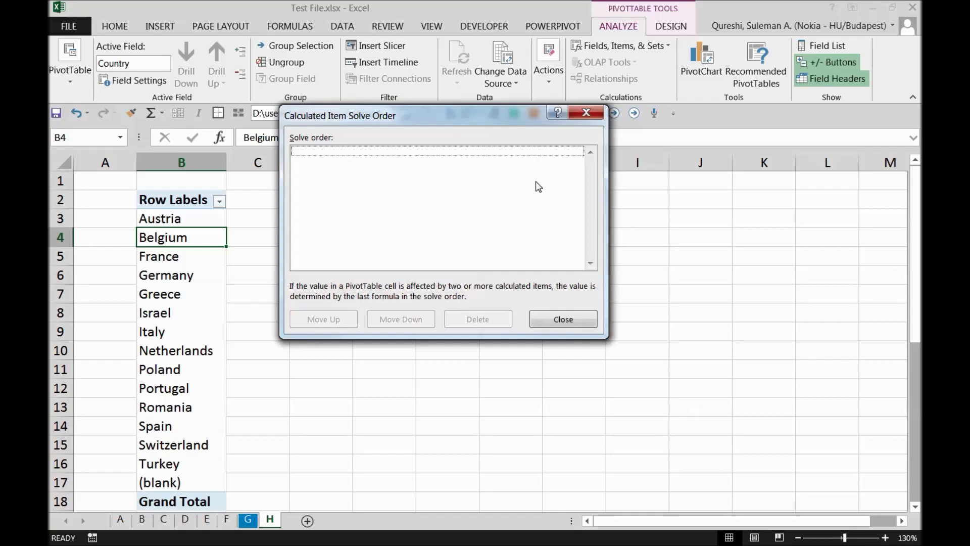
{"action": "left_click", "coordinate": [563, 318]}
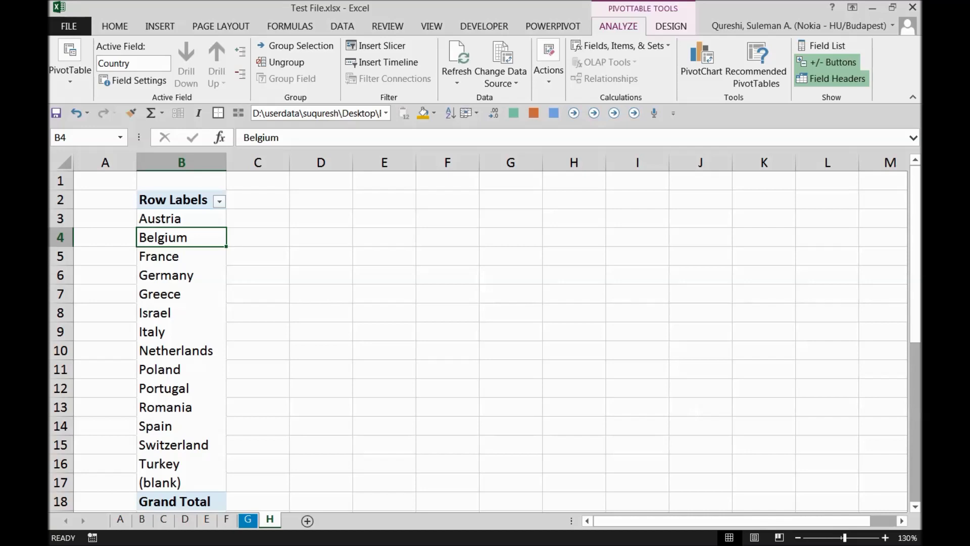
{"action": "left_click", "coordinate": [80, 28]}
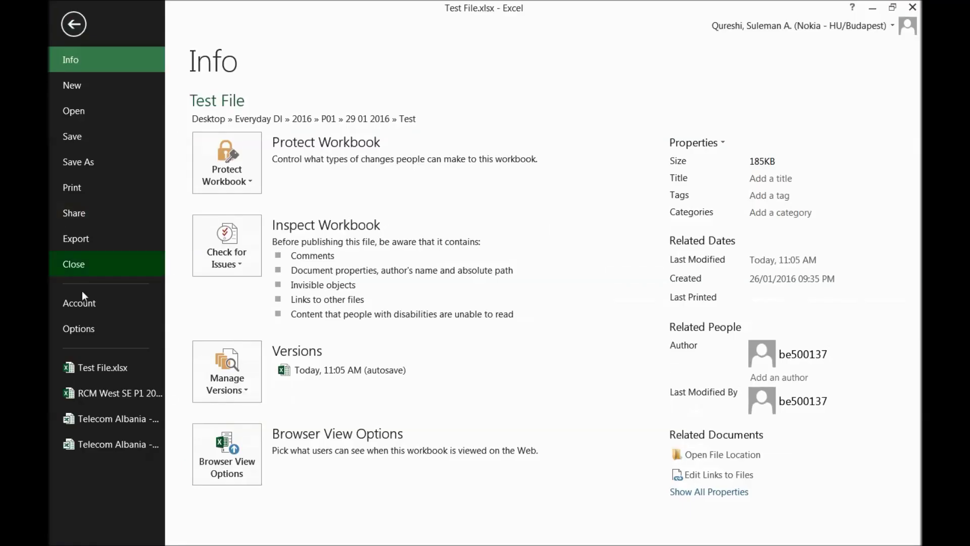
Select Automatic for Workbook Calculation in the Formulas options, then cancel Excel Options
{"action": "left_click", "coordinate": [92, 330]}
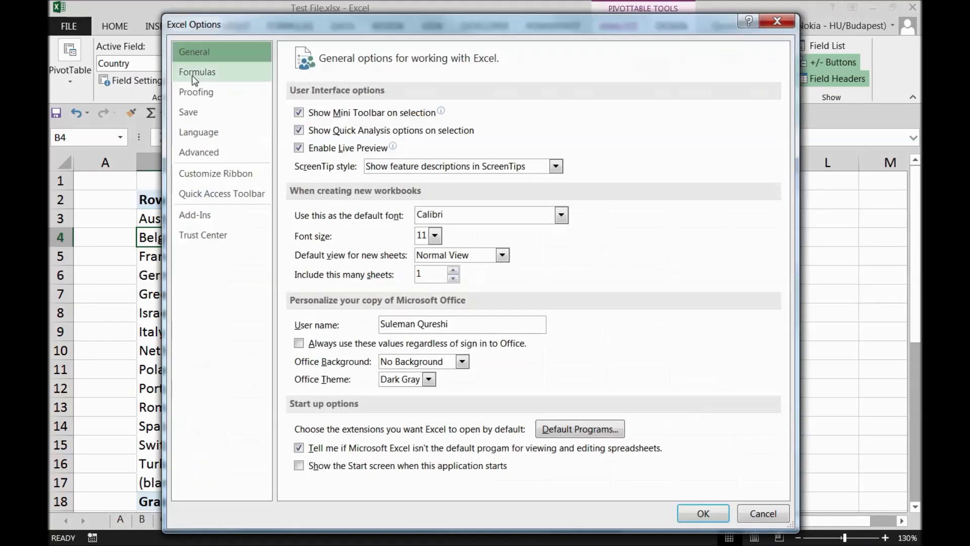
{"action": "left_click", "coordinate": [201, 77]}
{"action": "left_click", "coordinate": [314, 128]}
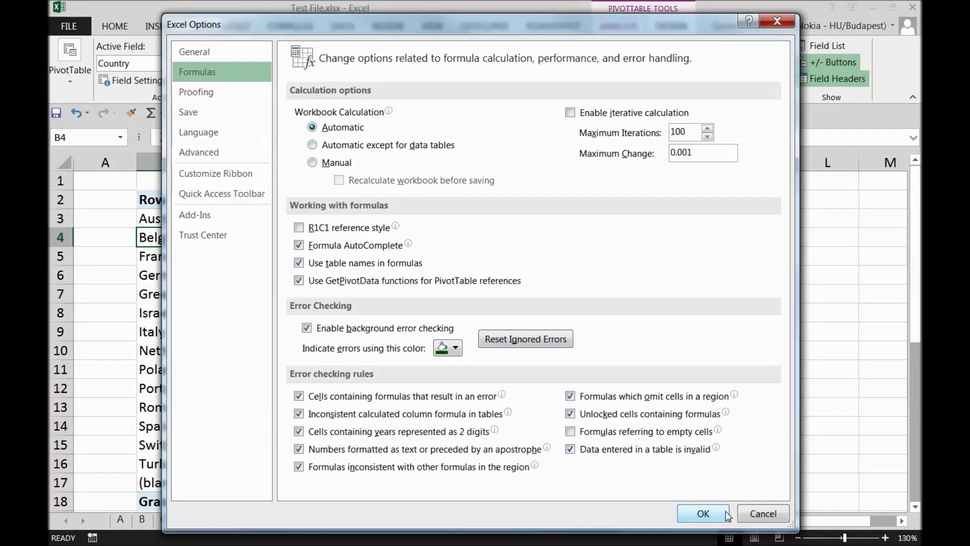
{"action": "left_click", "coordinate": [760, 513]}
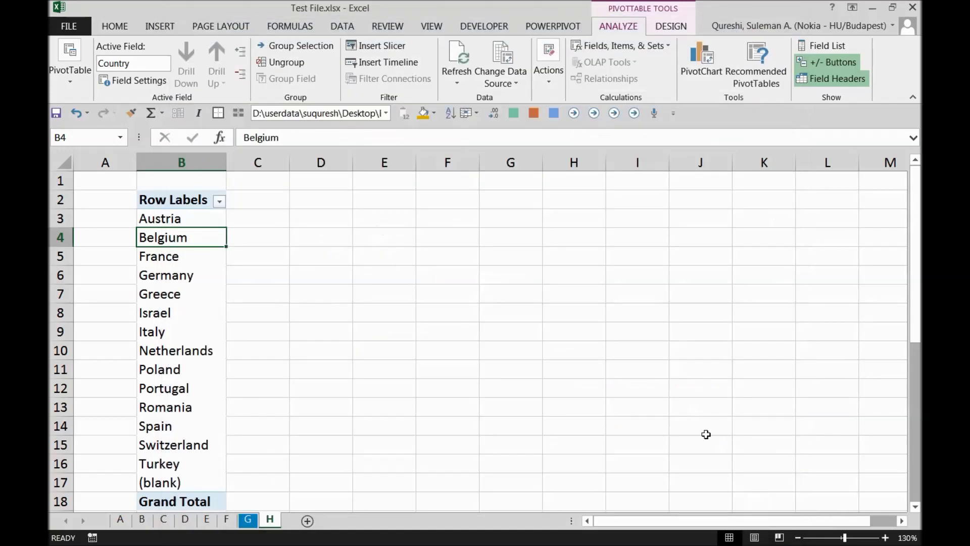